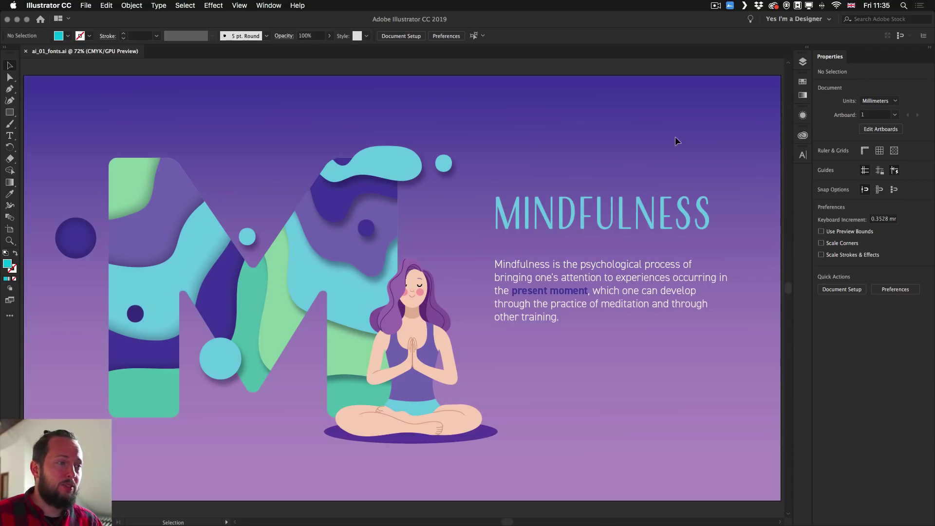
Select the MINDFULNESS heading and float the Character panel onto the canvas beside it.
{"action": "left_click", "coordinate": [594, 224]}
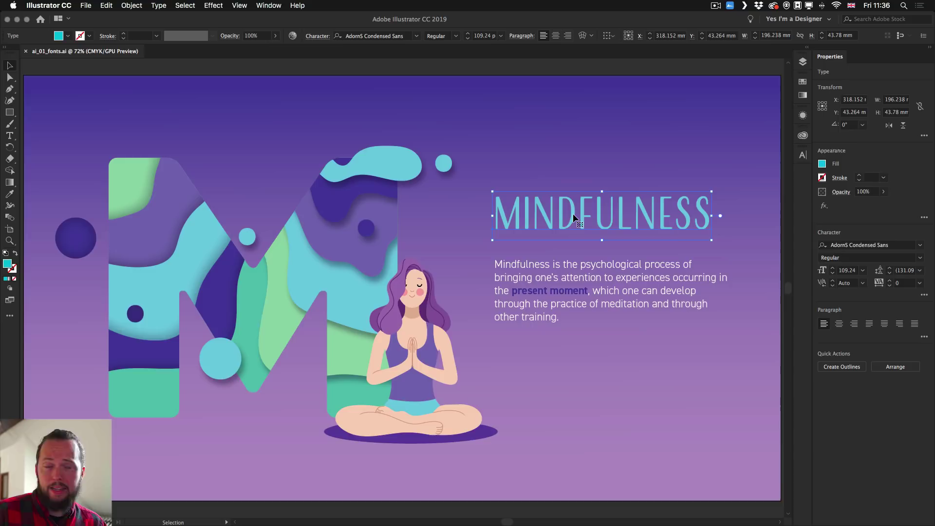
{"action": "left_click", "coordinate": [803, 155]}
{"action": "left_click_drag", "start_coordinate": [690, 148], "coordinate": [658, 148]}
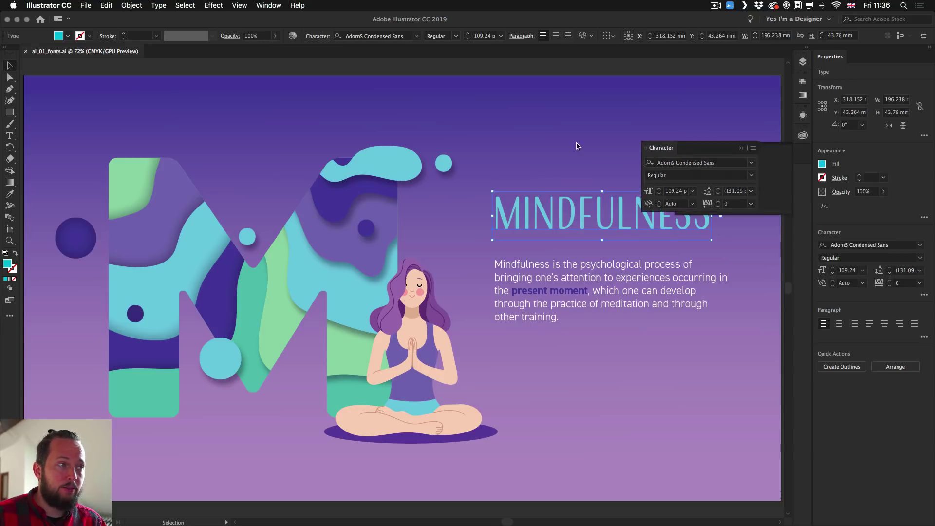
{"action": "left_click_drag", "start_coordinate": [577, 145], "coordinate": [128, 100]}
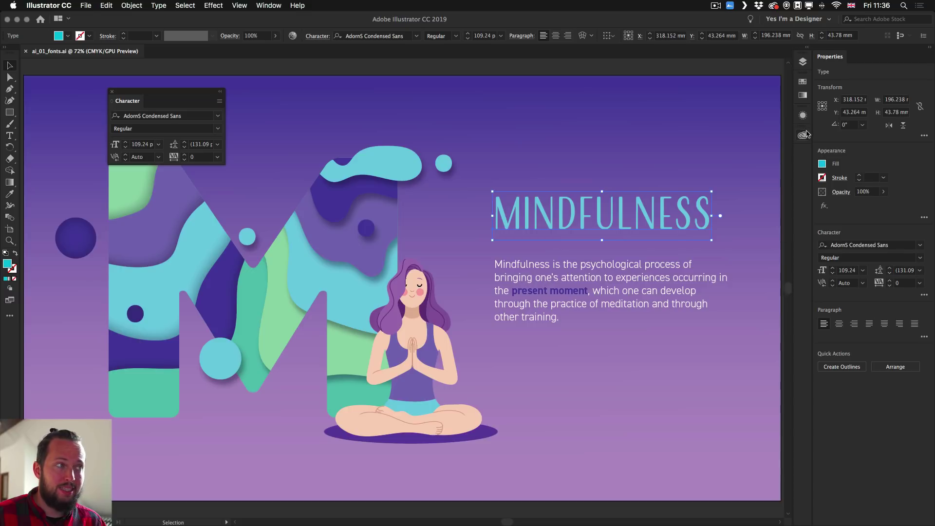
{"action": "left_click", "coordinate": [219, 116]}
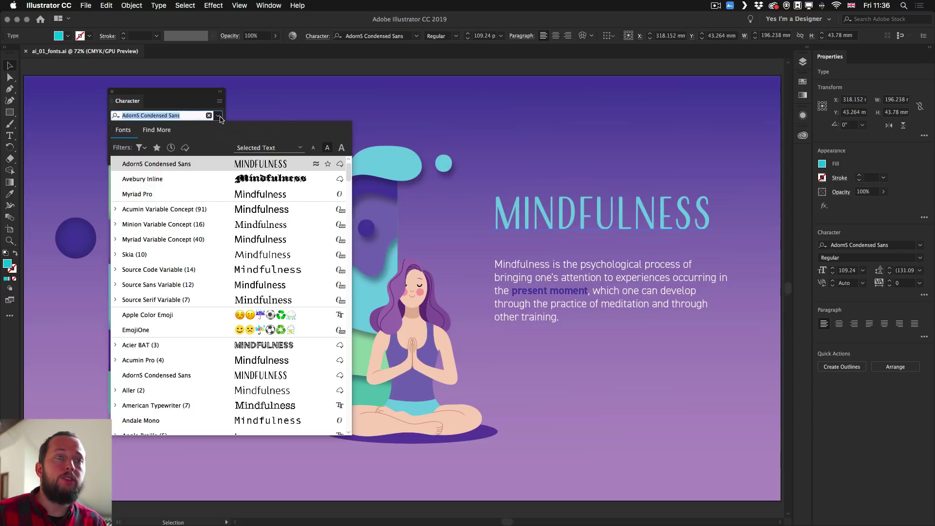
{"action": "left_click", "coordinate": [301, 149]}
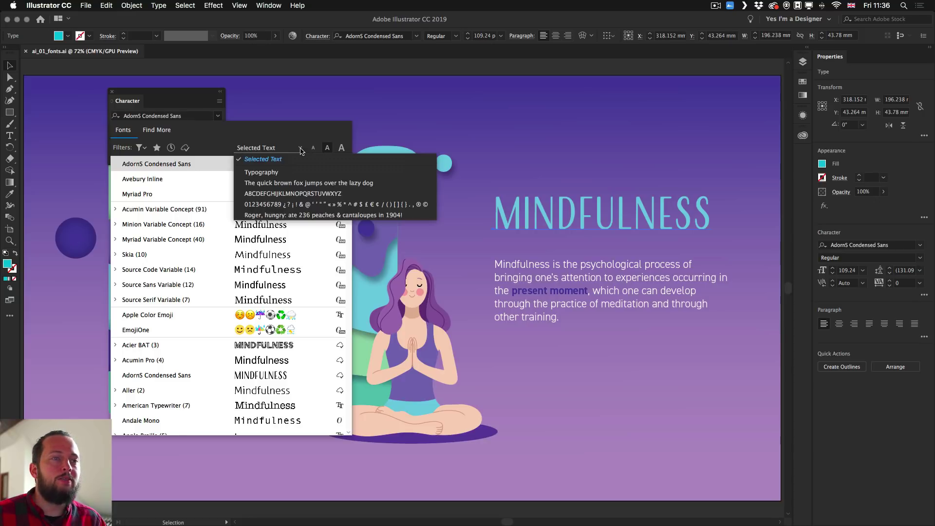
{"action": "left_click", "coordinate": [288, 184]}
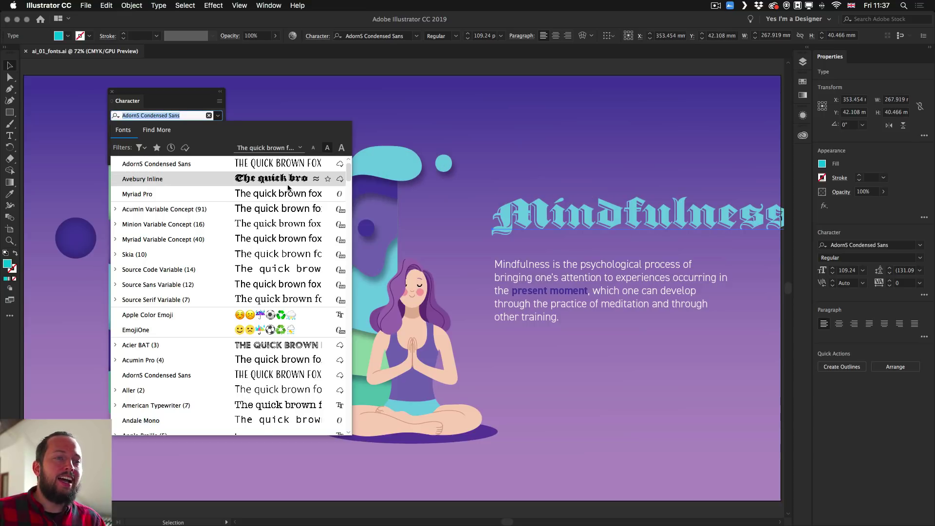
{"action": "left_click", "coordinate": [301, 149]}
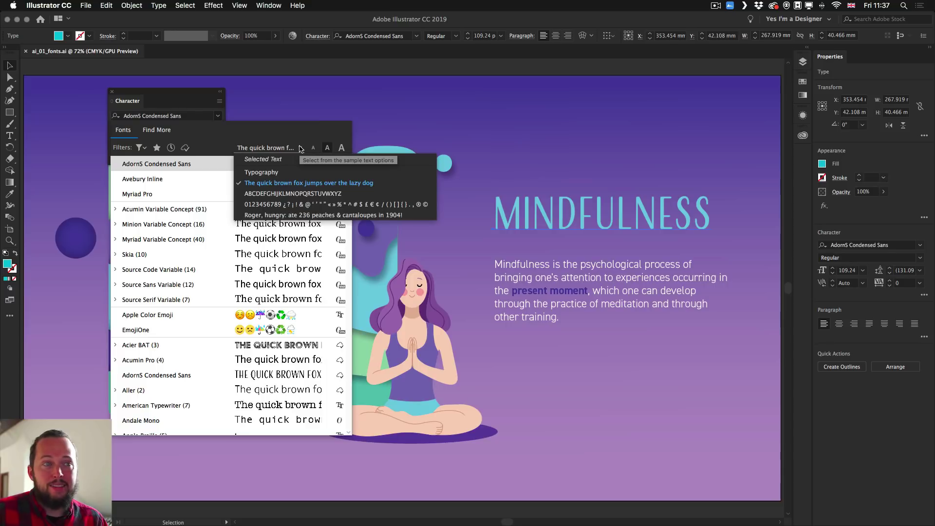
{"action": "left_click", "coordinate": [285, 194]}
{"action": "left_click", "coordinate": [300, 148]}
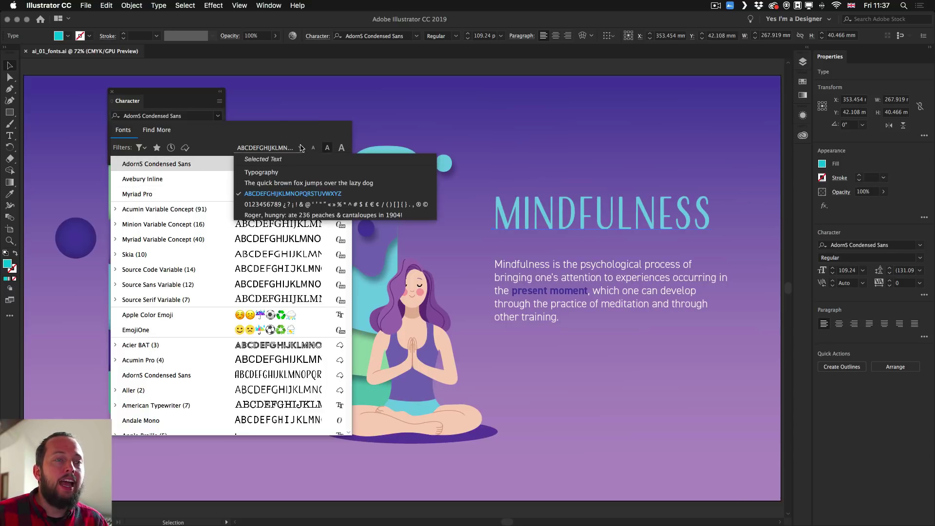
{"action": "left_click", "coordinate": [288, 205]}
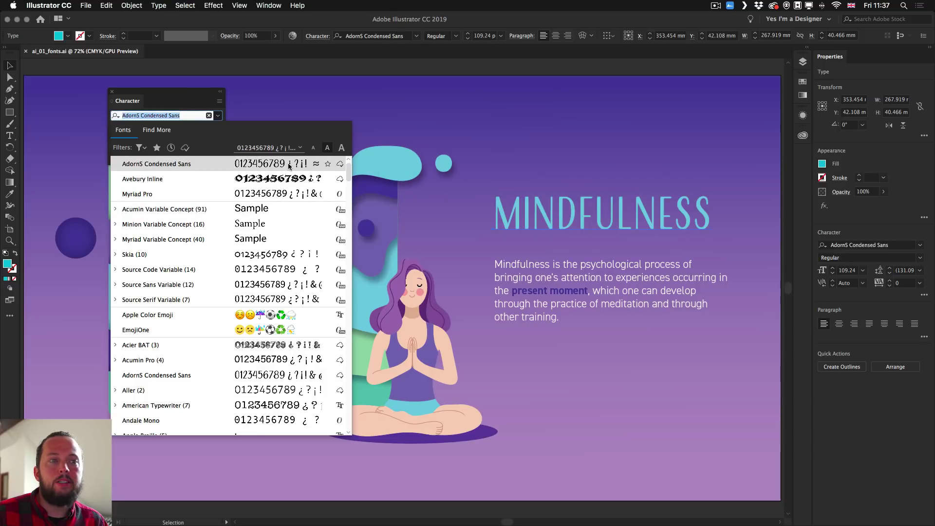
{"action": "left_click", "coordinate": [300, 148]}
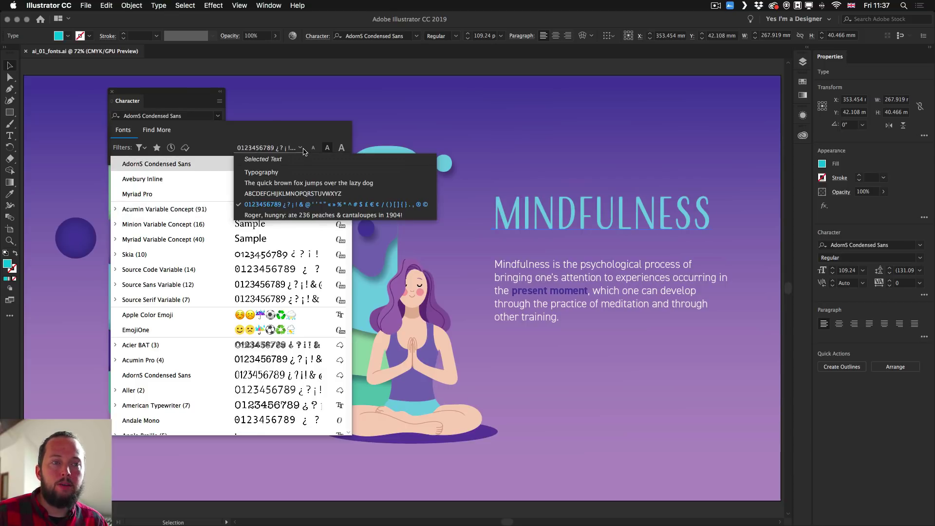
{"action": "left_click", "coordinate": [264, 159]}
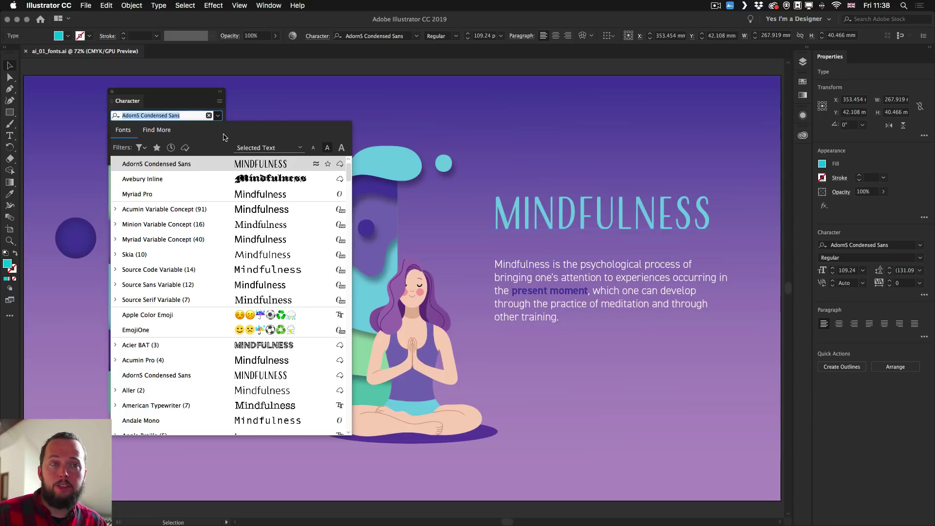
Show the classification and property filter options in the font menu.
{"action": "left_click", "coordinate": [141, 147]}
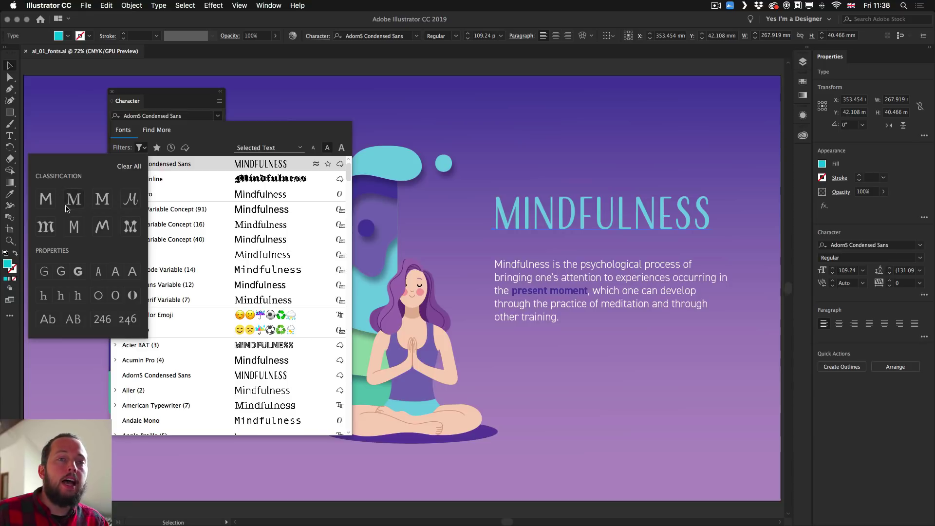
Try the Serif and Slab Serif filters, settle on Script, and apply Cortado to the heading.
{"action": "left_click", "coordinate": [74, 200]}
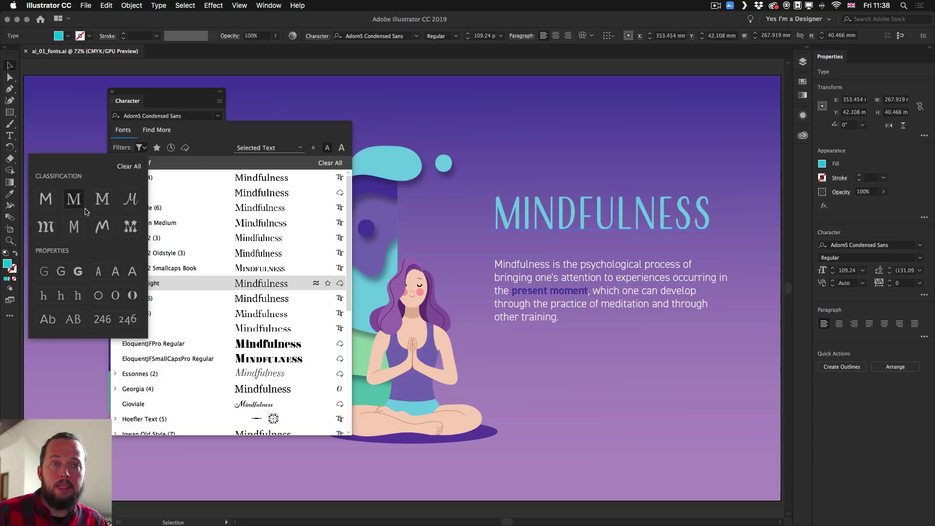
{"action": "left_click", "coordinate": [109, 200]}
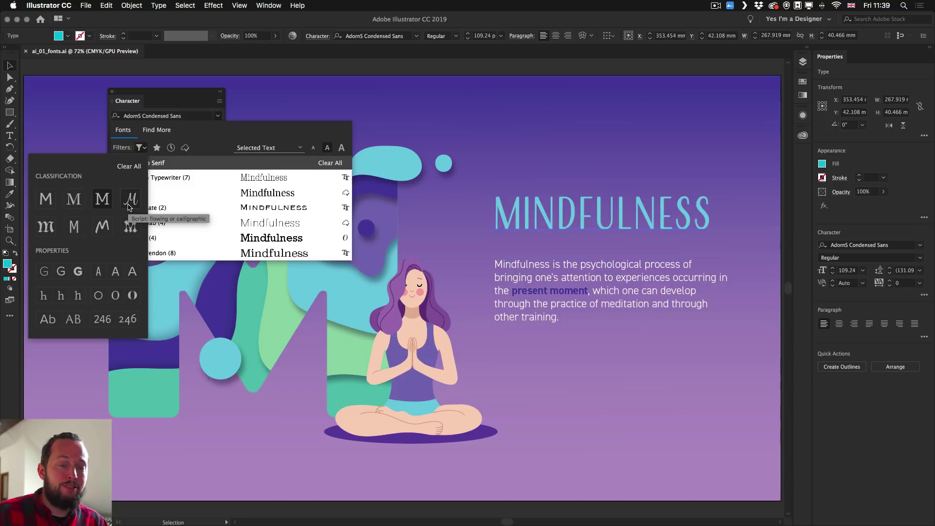
{"action": "left_click", "coordinate": [130, 207]}
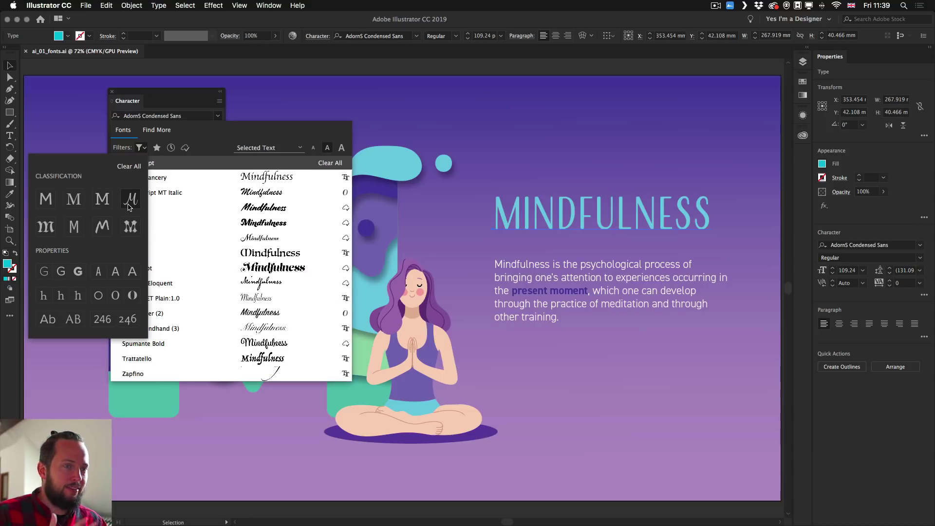
{"action": "left_click", "coordinate": [239, 142]}
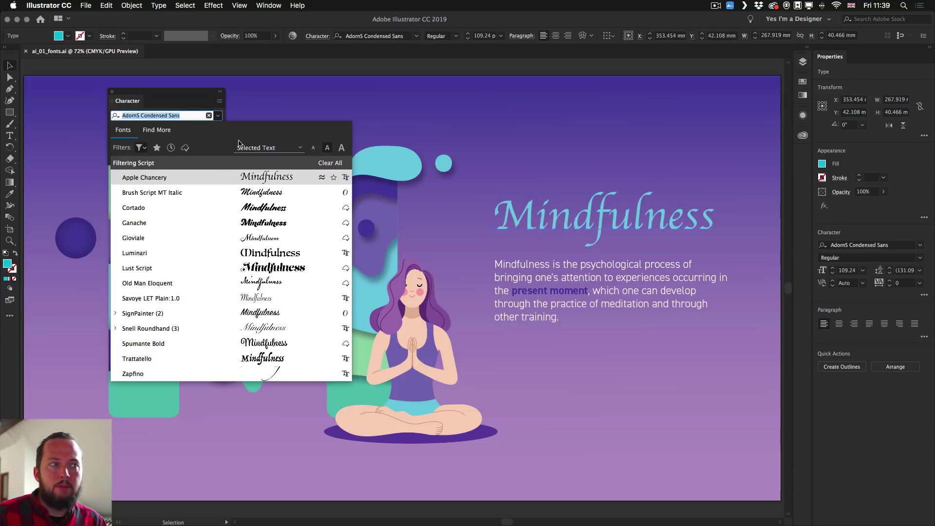
{"action": "left_click", "coordinate": [272, 213]}
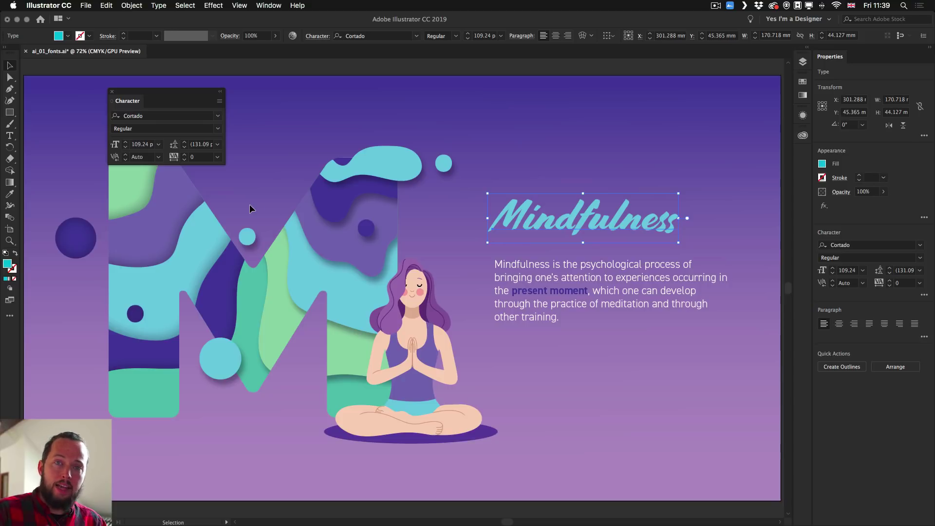
Reopen the Script font list and set its previews to medium sample size.
{"action": "left_click", "coordinate": [218, 116]}
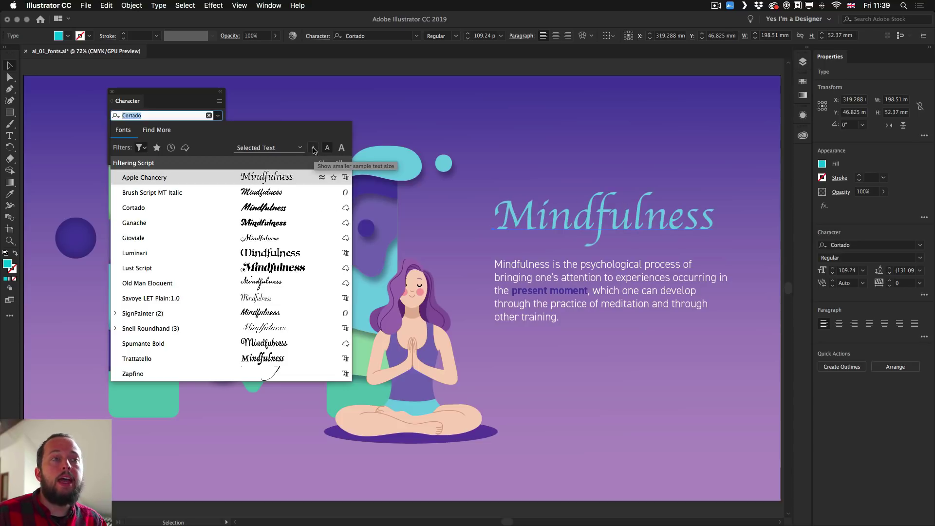
{"action": "left_click", "coordinate": [342, 148]}
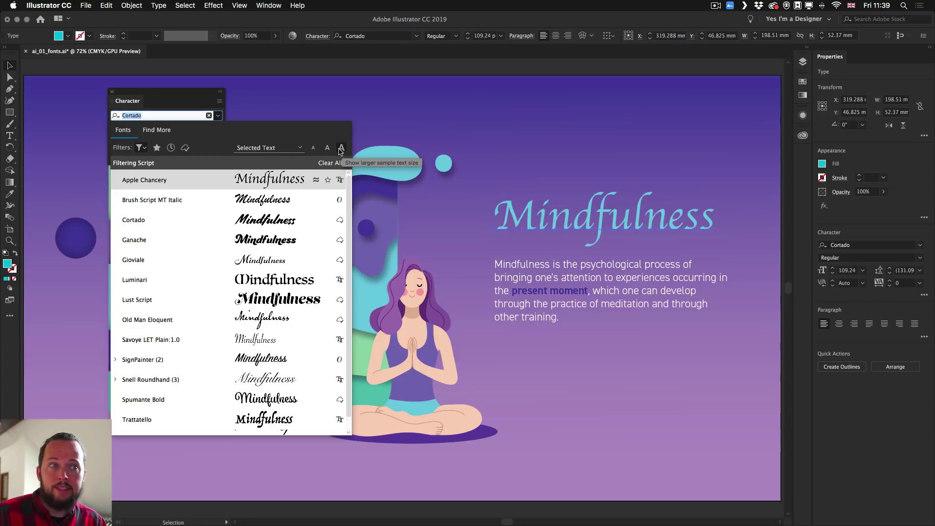
{"action": "left_click", "coordinate": [327, 148]}
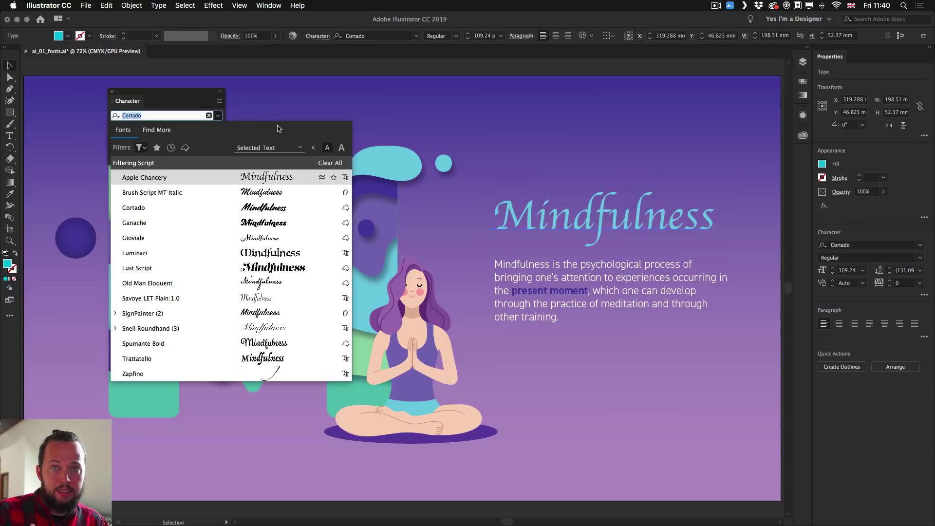
Clear the Script filter, mark Cortado as a favourite, and test the Favorites filter.
{"action": "left_click", "coordinate": [333, 164]}
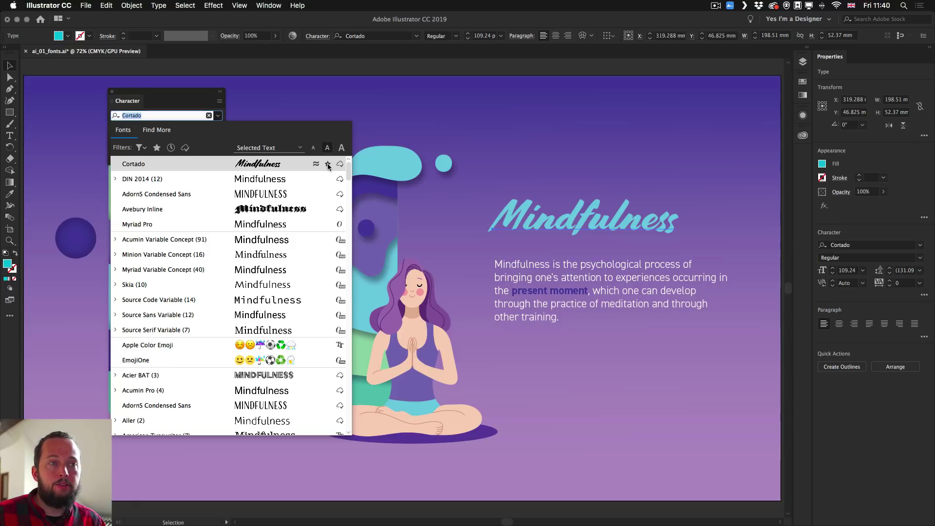
{"action": "left_click", "coordinate": [328, 165]}
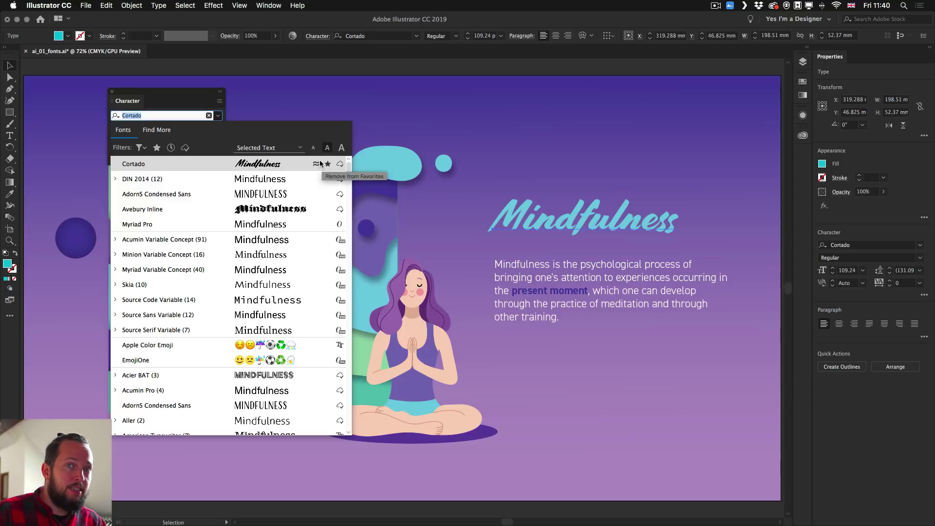
{"action": "left_click", "coordinate": [157, 148]}
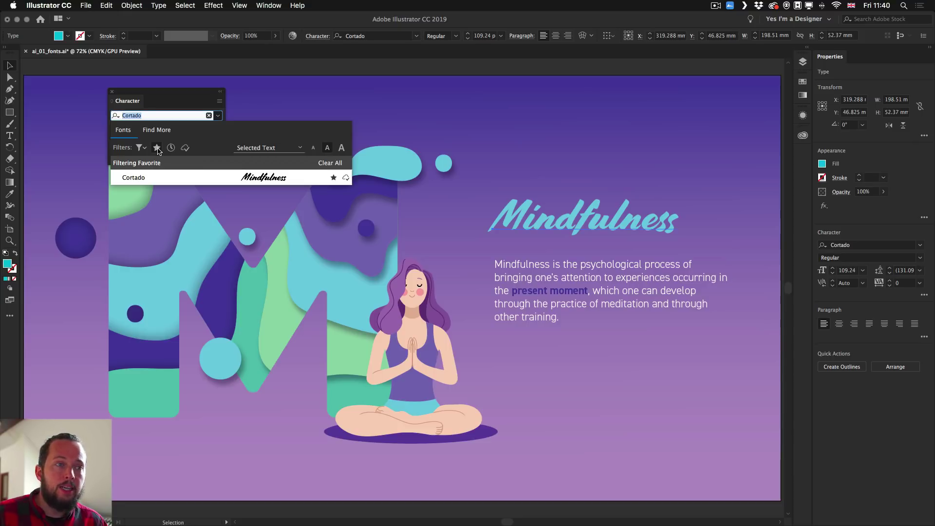
{"action": "left_click", "coordinate": [156, 148]}
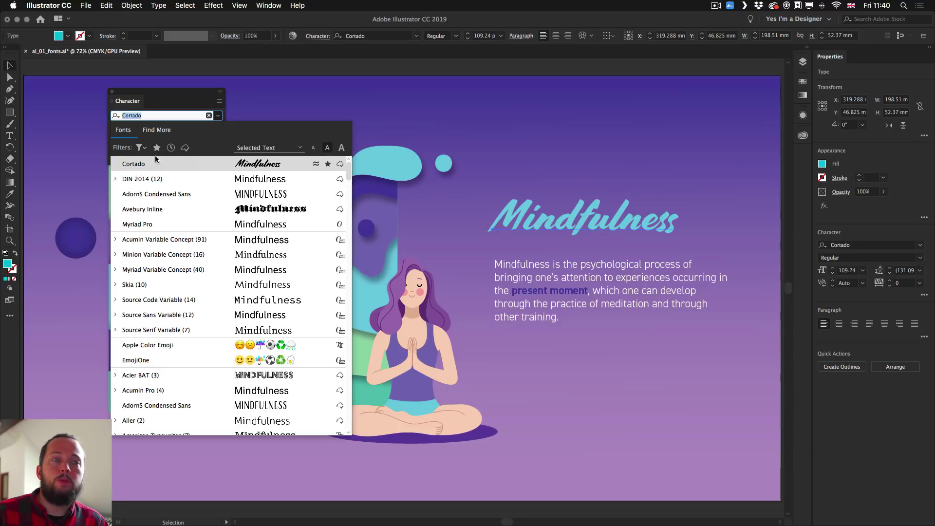
Show only activated Adobe Fonts in the list and deselect the Mindfulness title.
{"action": "left_click", "coordinate": [186, 148]}
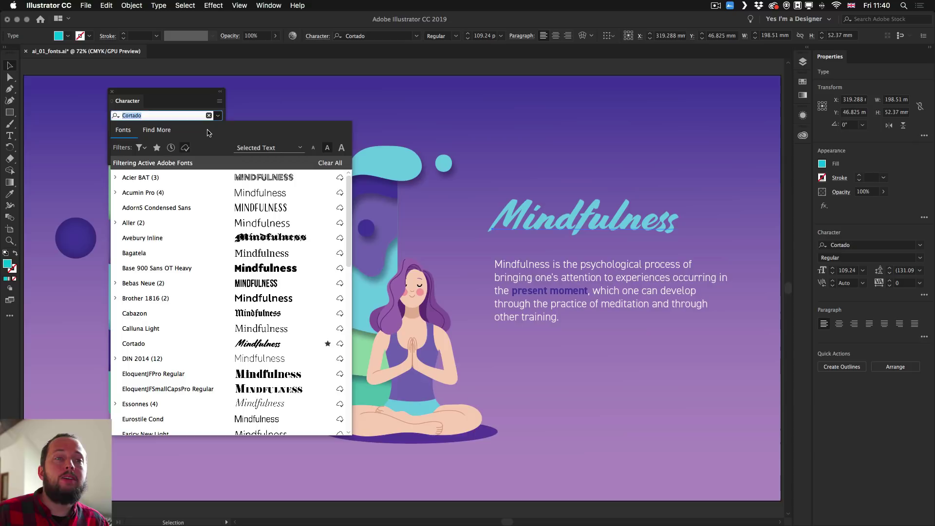
{"action": "scroll", "coordinate": [207, 228], "scroll_direction": "down", "scroll_amount": 10}
{"action": "scroll", "coordinate": [206, 228], "scroll_direction": "up", "scroll_amount": 10}
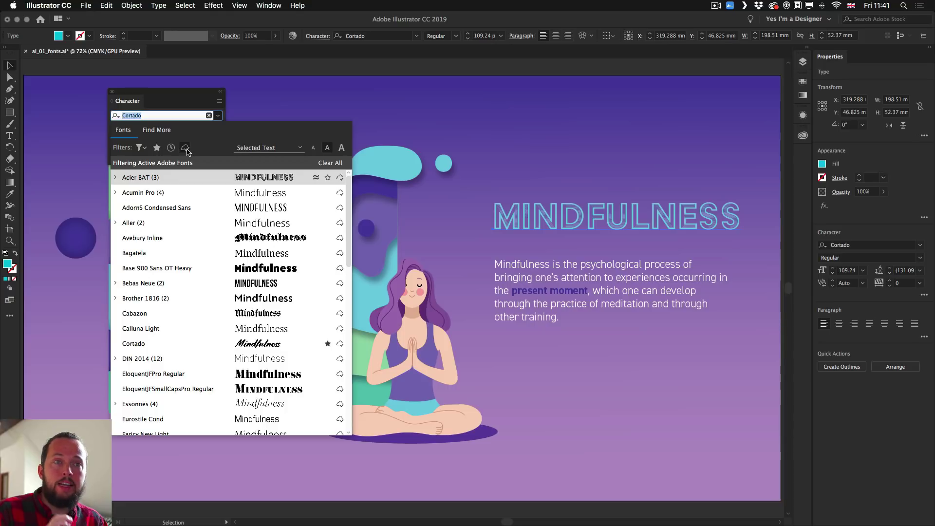
{"action": "left_click", "coordinate": [243, 116]}
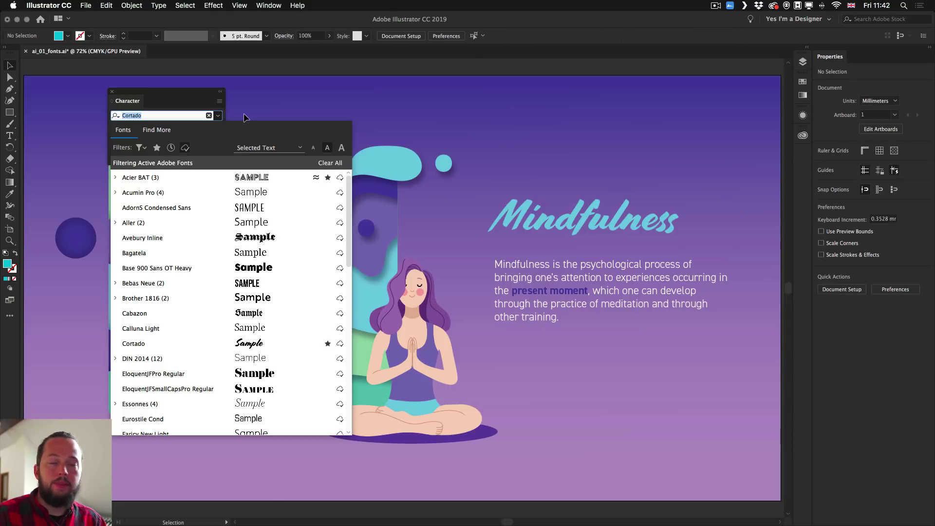
Clear the Adobe Fonts filter and list fonts similar to Cortado, like SignPainter and Ganache.
{"action": "left_click", "coordinate": [328, 164]}
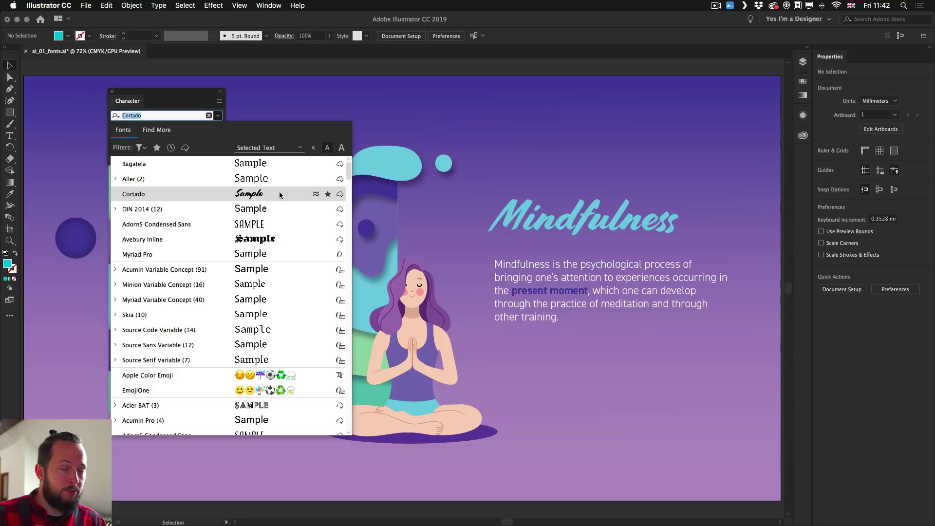
{"action": "left_click", "coordinate": [316, 195]}
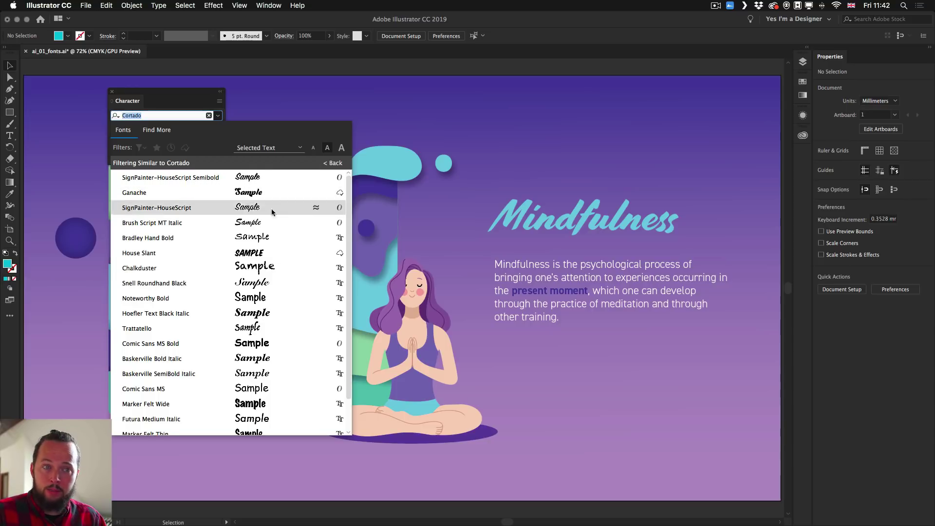
{"action": "scroll", "coordinate": [227, 242], "scroll_direction": "down", "scroll_amount": 3}
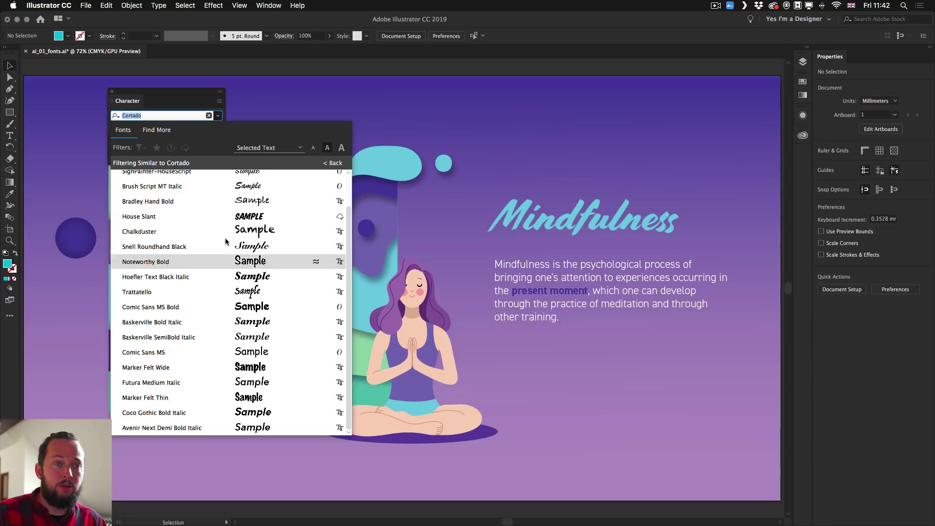
{"action": "scroll", "coordinate": [217, 224], "scroll_direction": "up", "scroll_amount": 3}
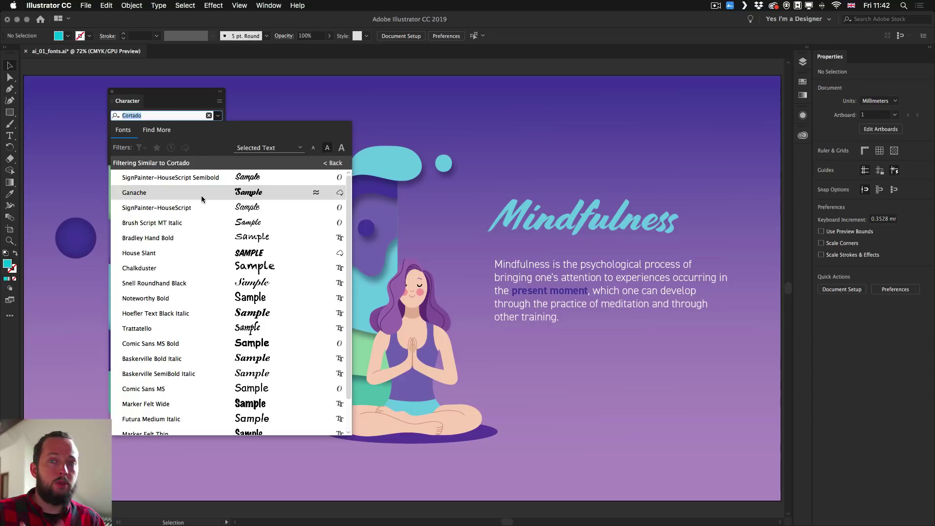
Filter the Find More Adobe Fonts to heavy-weight, recently added faces.
{"action": "left_click", "coordinate": [157, 131]}
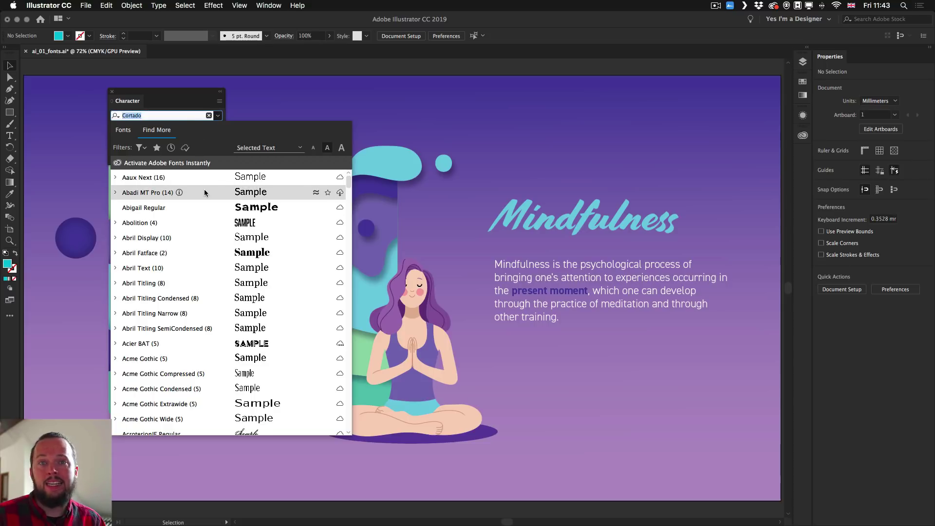
{"action": "scroll", "coordinate": [204, 193], "scroll_direction": "down", "scroll_amount": 6}
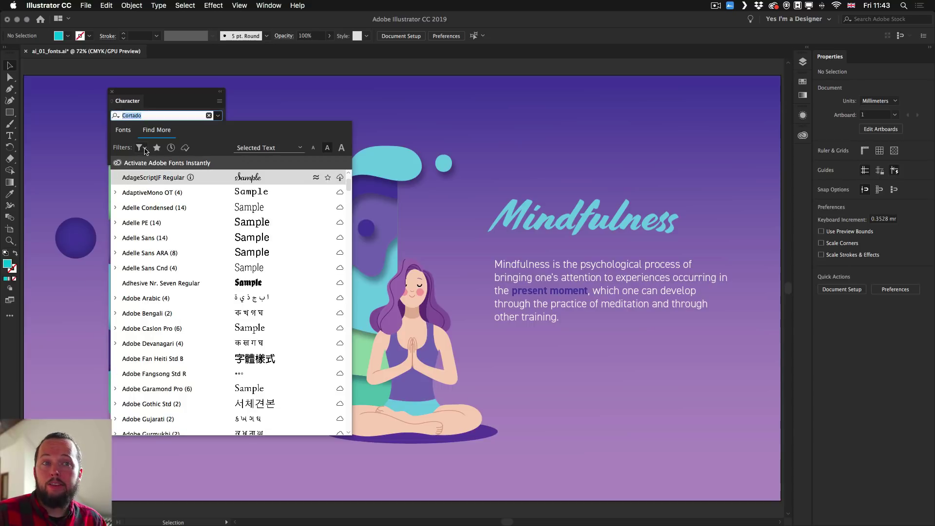
{"action": "left_click", "coordinate": [143, 148]}
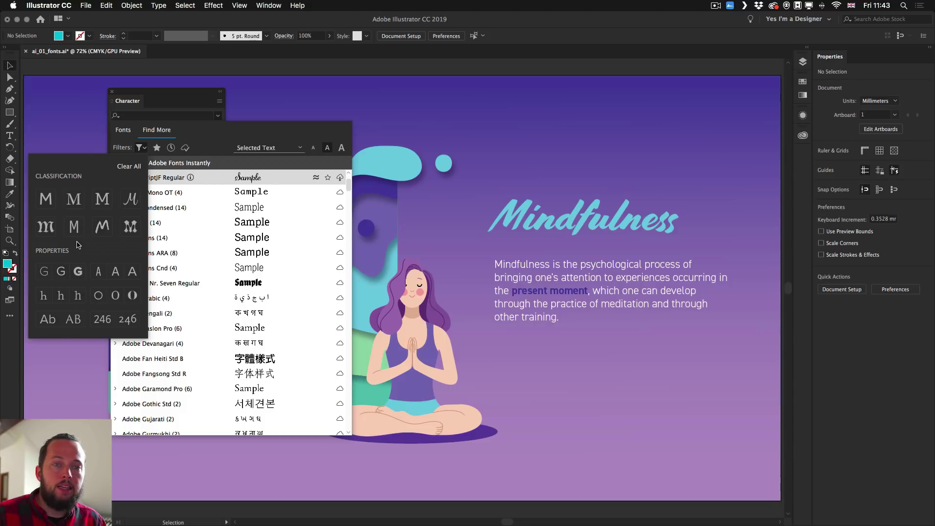
{"action": "left_click", "coordinate": [79, 274]}
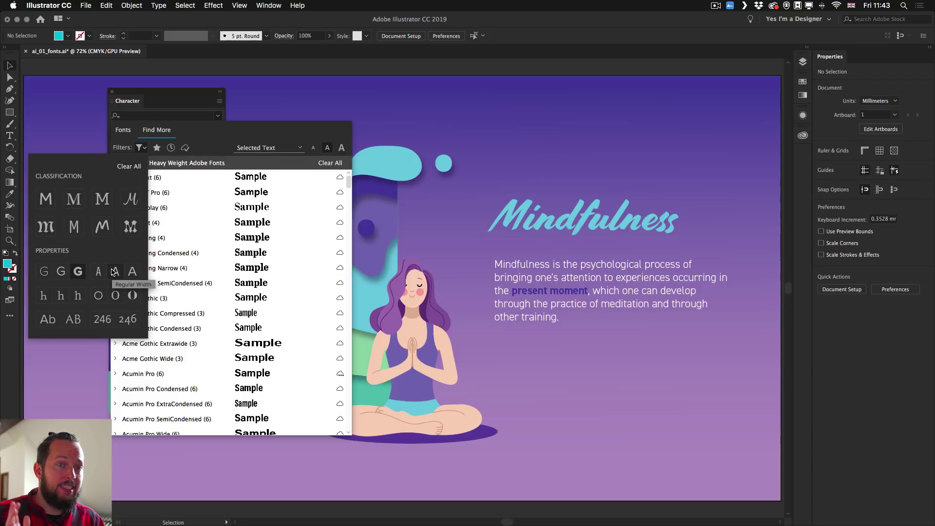
{"action": "left_click", "coordinate": [210, 137]}
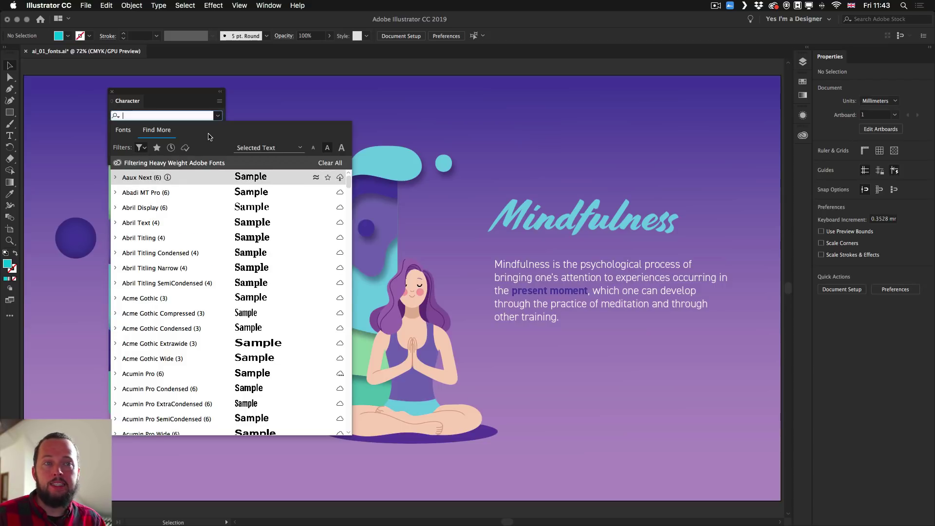
{"action": "left_click", "coordinate": [171, 152]}
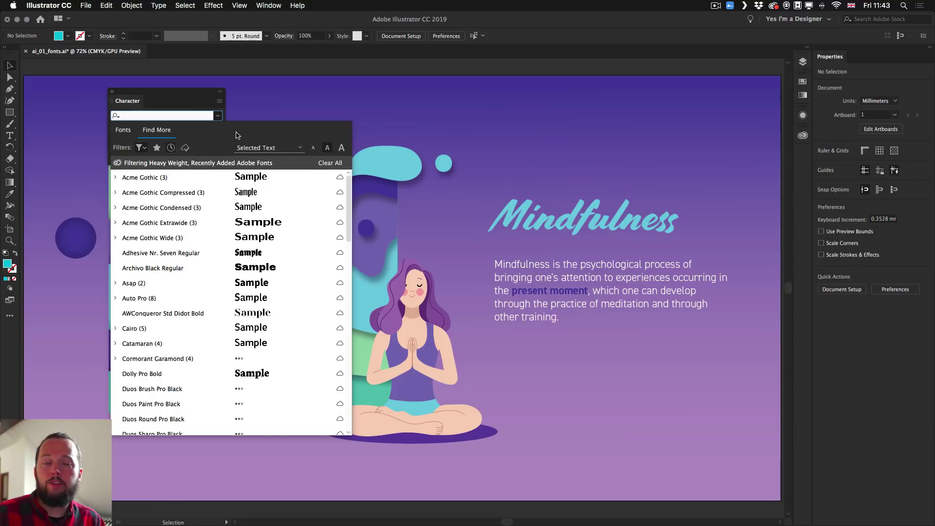